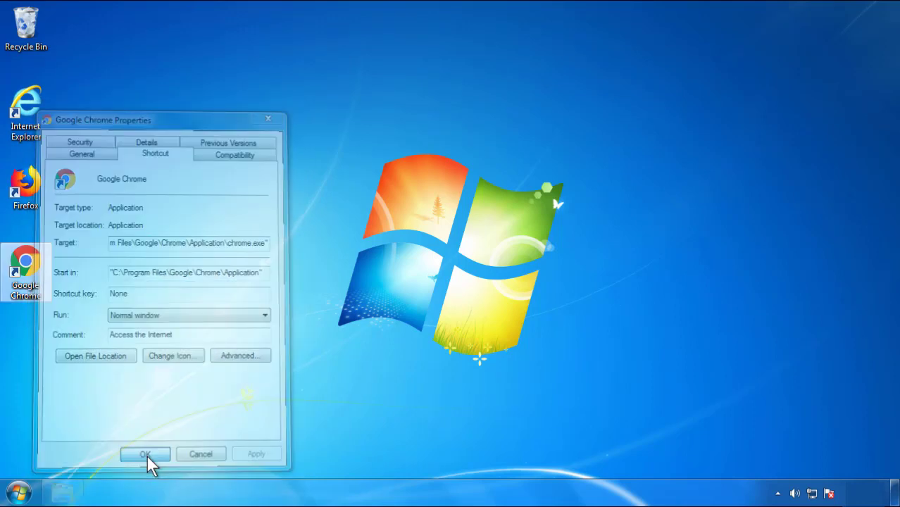
Close the Google Chrome shortcut's Properties dialog and bring up the Start menu
click(19, 492)
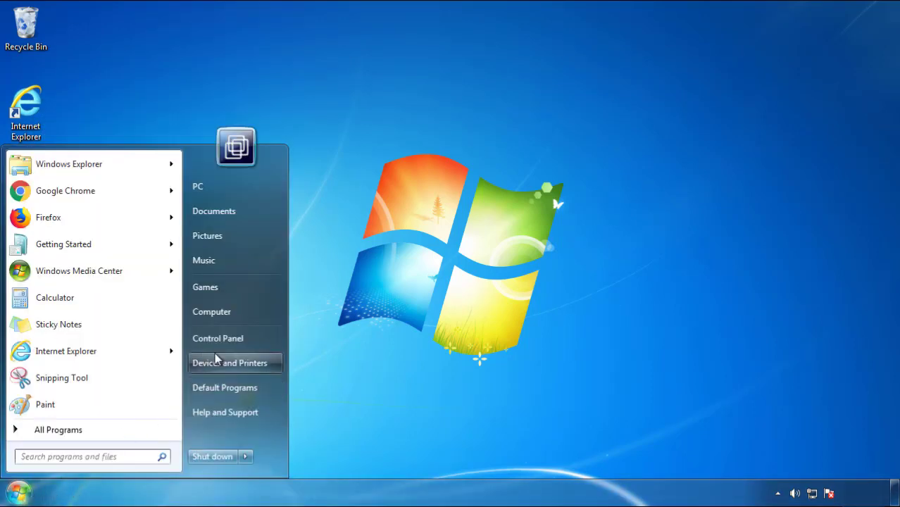
Open Programs and Features from Control Panel, sorted by Installed On with newest first
click(225, 338)
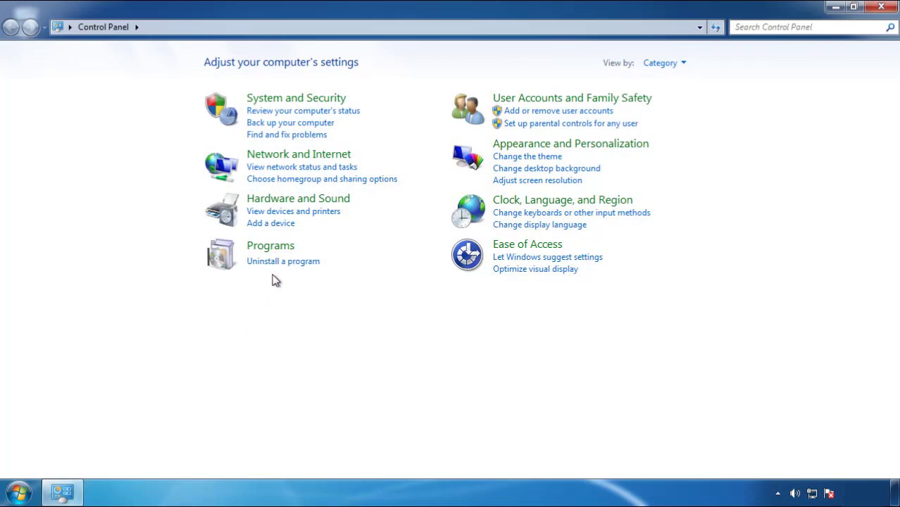
click(281, 262)
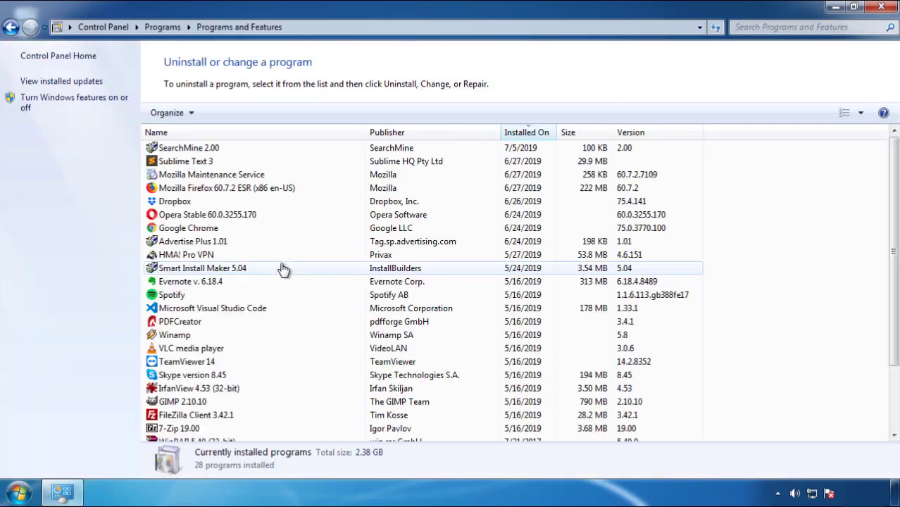
click(527, 134)
click(525, 137)
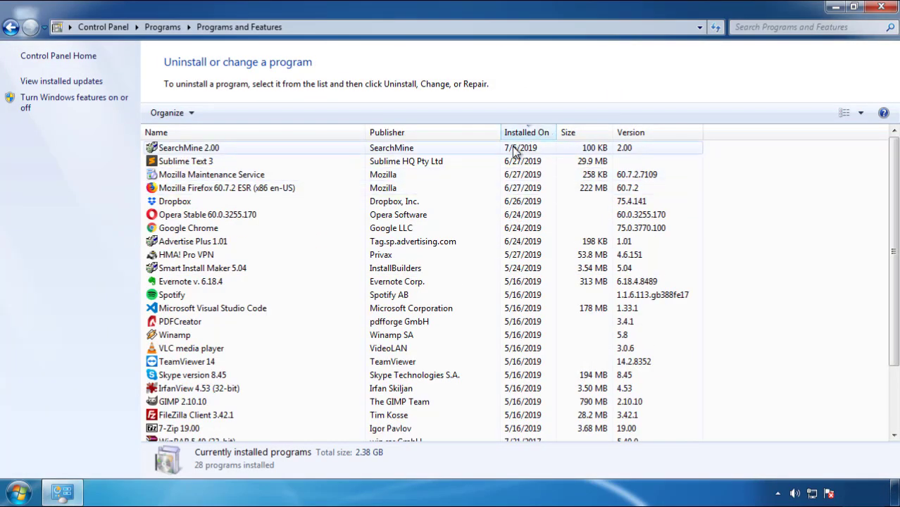
Uninstall SearchMine 2.00, confirming and finishing, then close the programs window
click(188, 150)
click(224, 113)
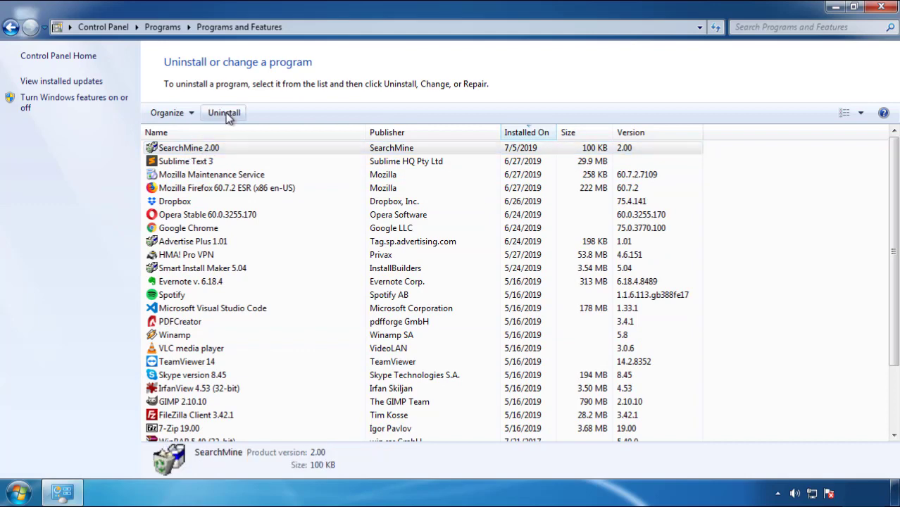
click(523, 372)
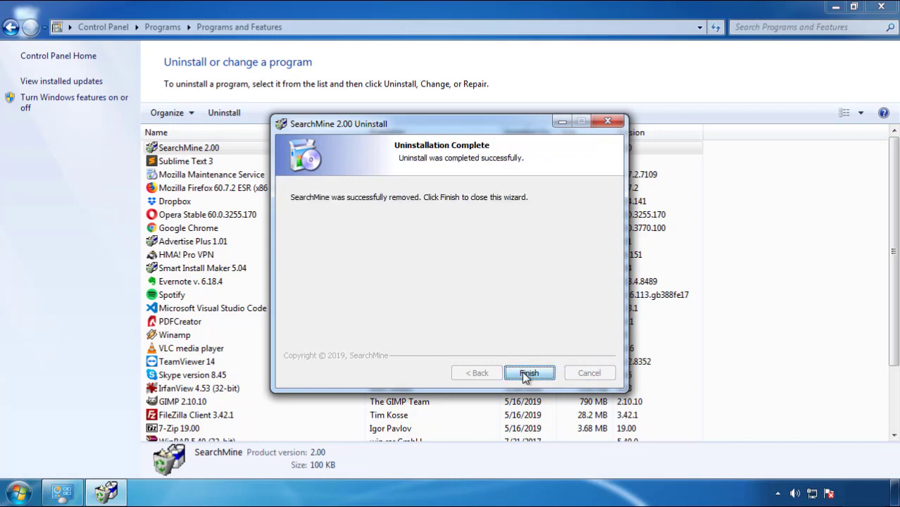
click(523, 372)
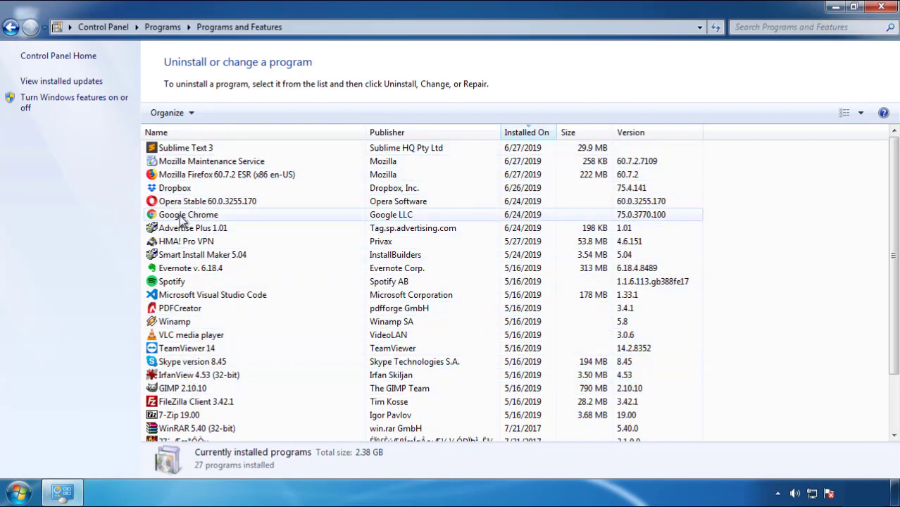
click(881, 9)
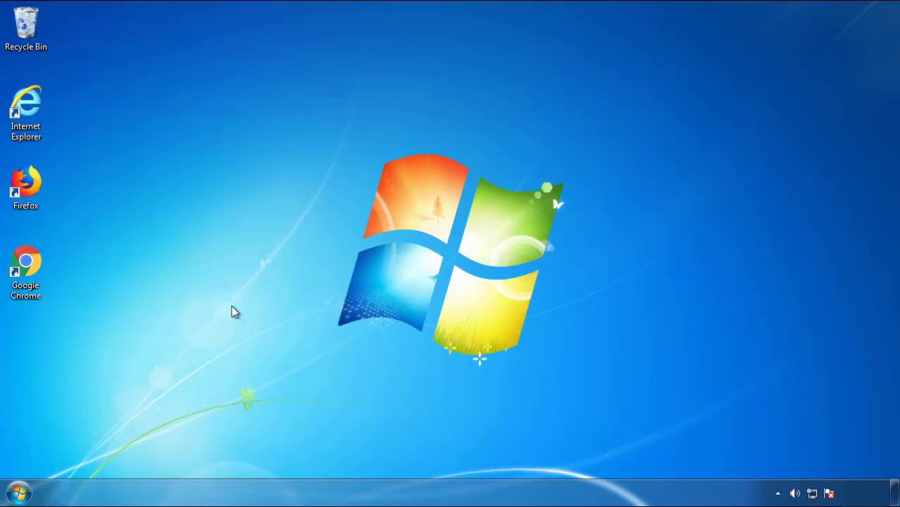
Restart Windows and boot into Safe Mode from the Advanced Boot Options menu
click(17, 494)
click(245, 457)
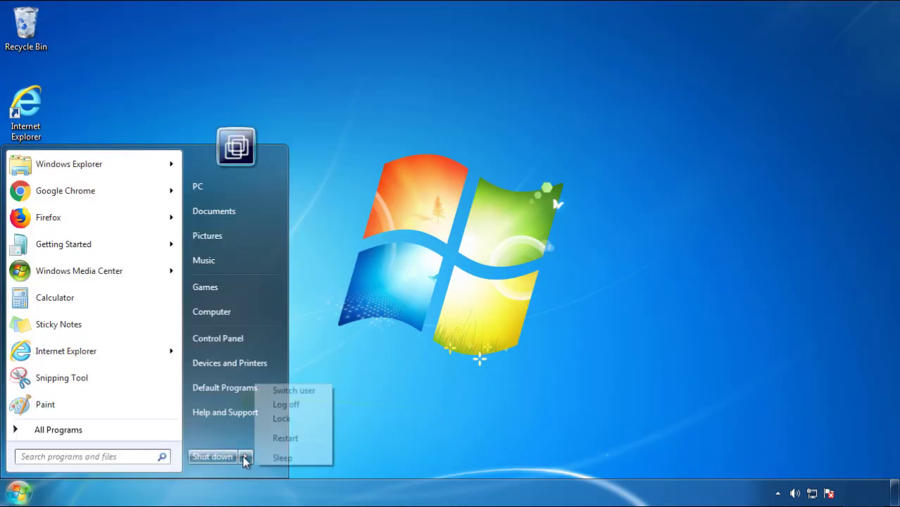
click(470, 384)
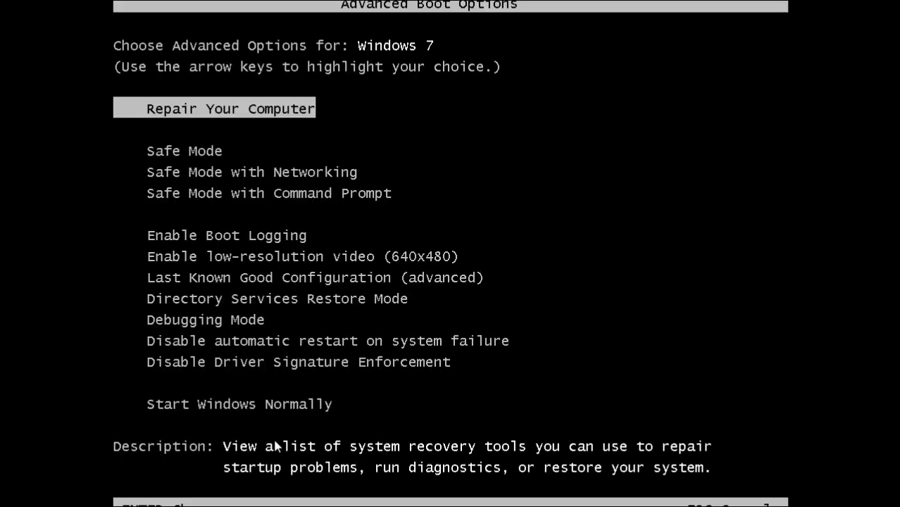
key(Down)
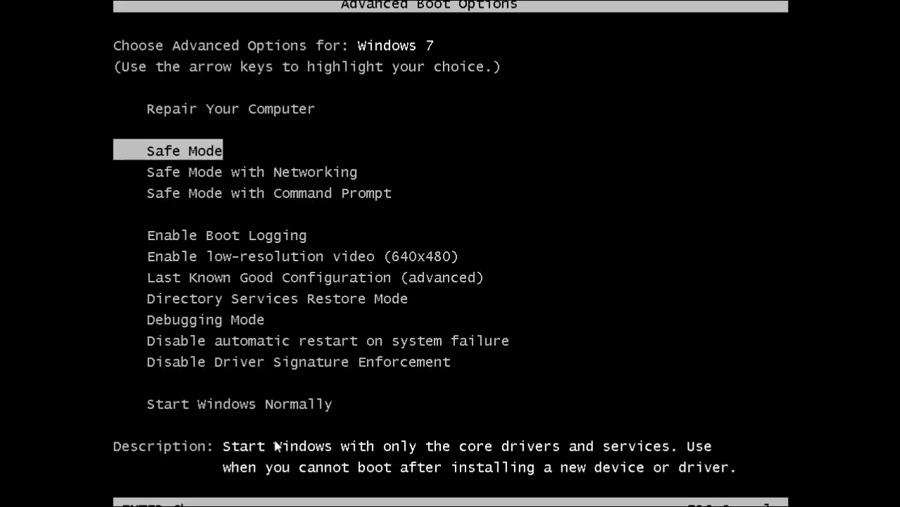
key(Return)
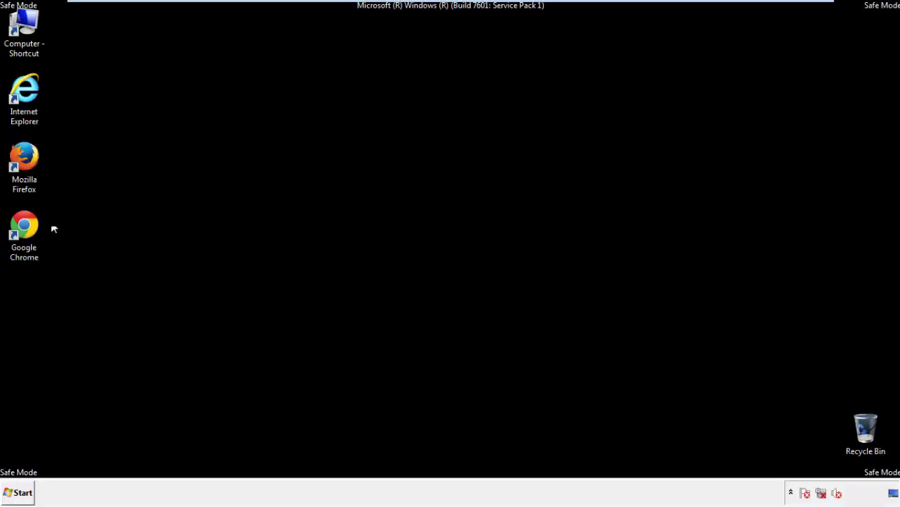
Launch Firefox, decline the default-browser prompt, and make the Menu Bar visible
double_click(28, 162)
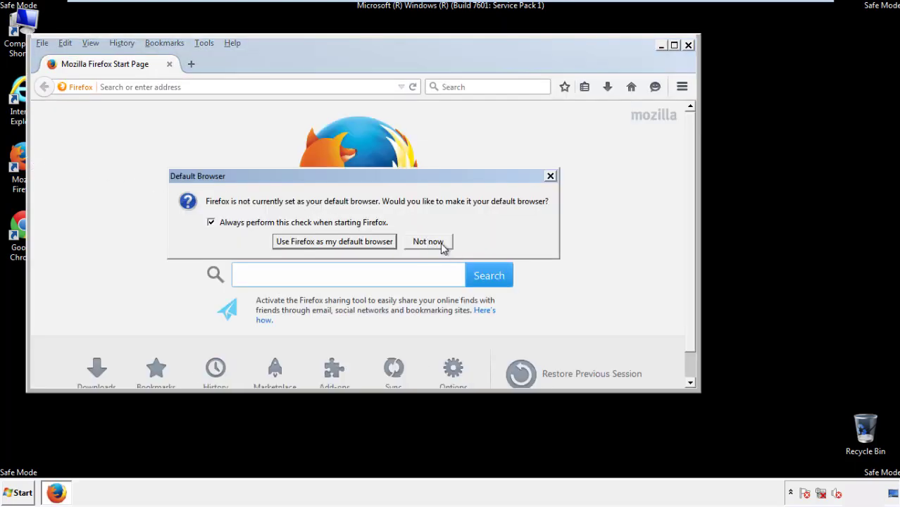
click(439, 242)
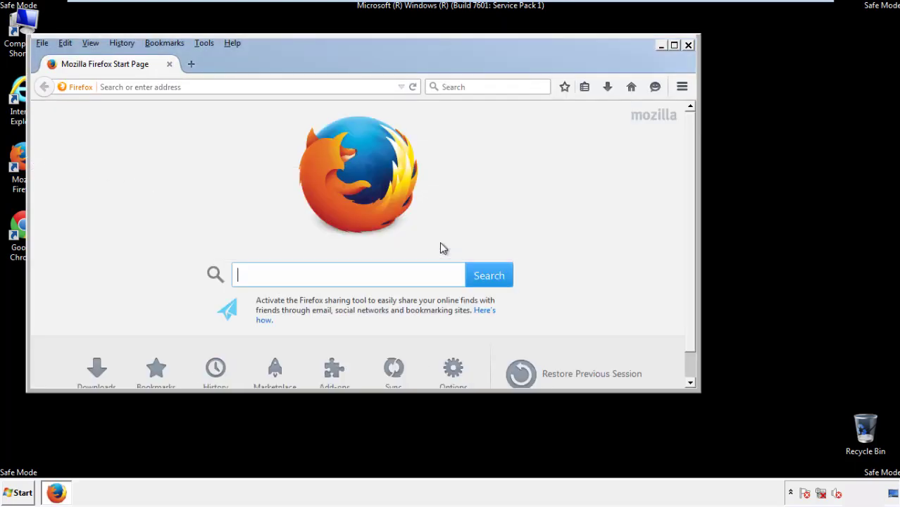
right_click(277, 59)
click(302, 108)
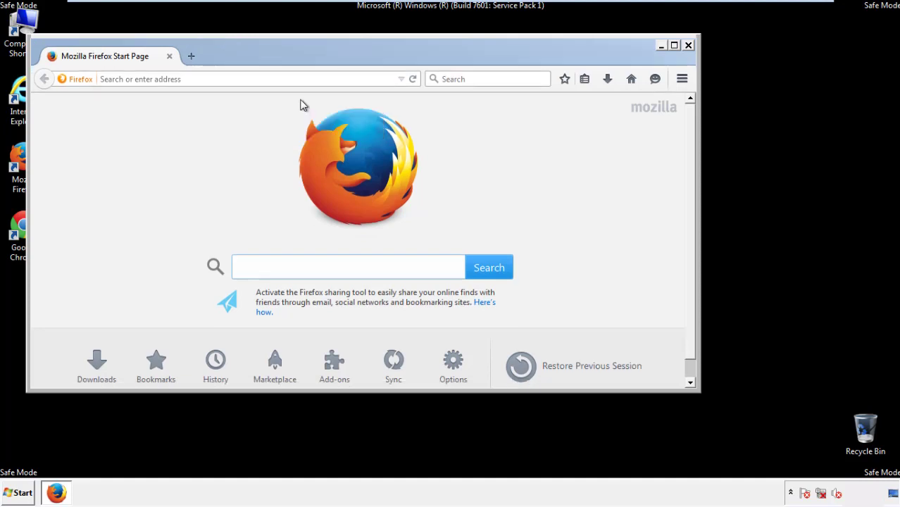
right_click(284, 60)
click(293, 111)
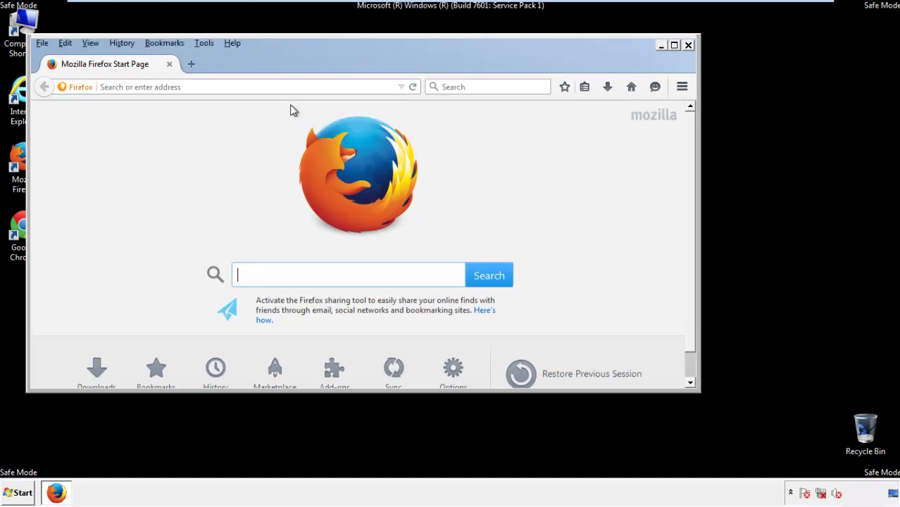
Clear Recent History for Everything with all data types, including offline data and site preferences, checked
click(123, 43)
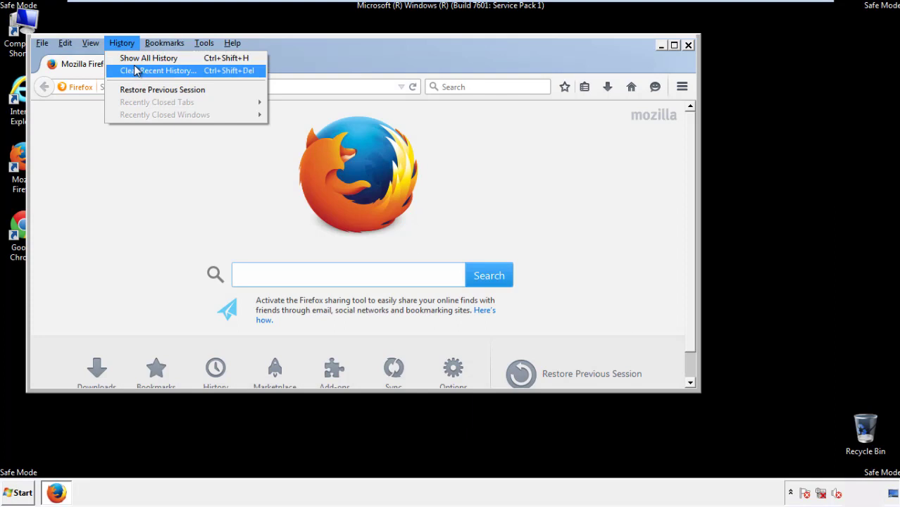
click(135, 69)
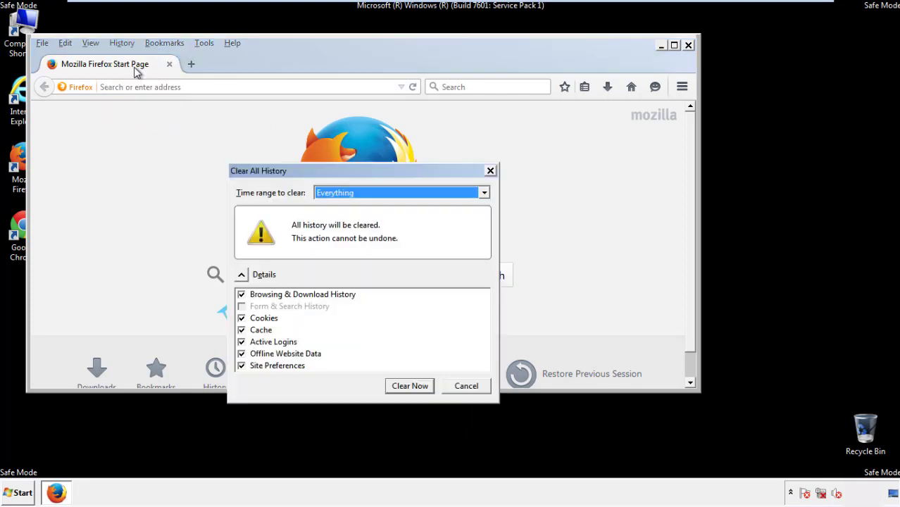
click(335, 193)
click(338, 264)
click(241, 353)
click(242, 353)
click(241, 365)
click(241, 366)
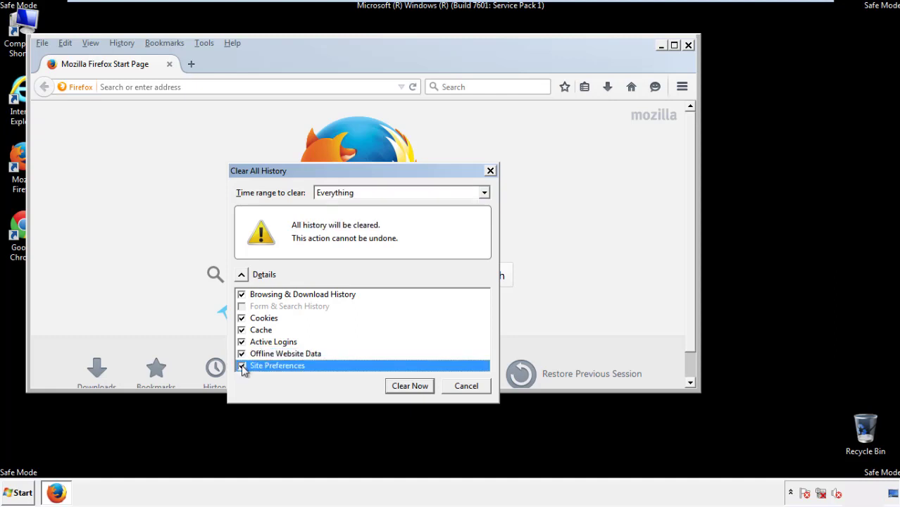
click(409, 387)
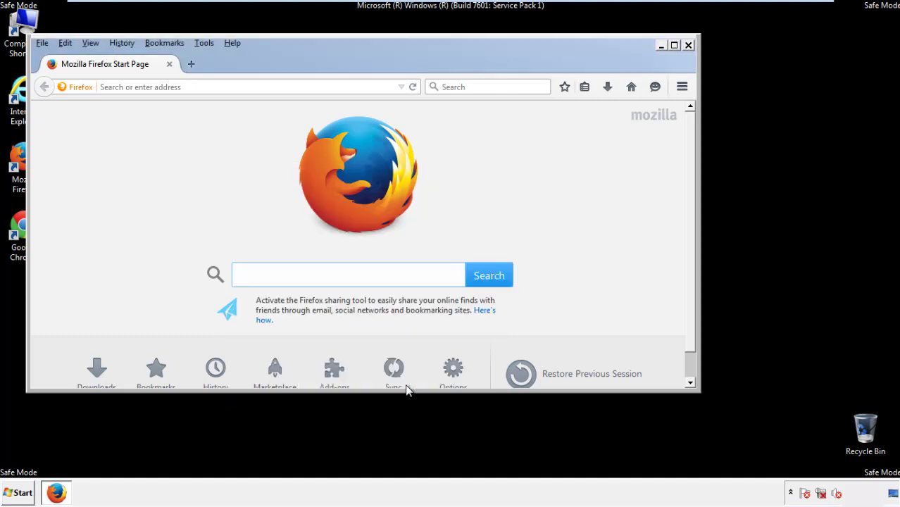
Refresh Firefox from Troubleshooting Information, finish the Import Wizard and decline the default-browser prompt
click(231, 43)
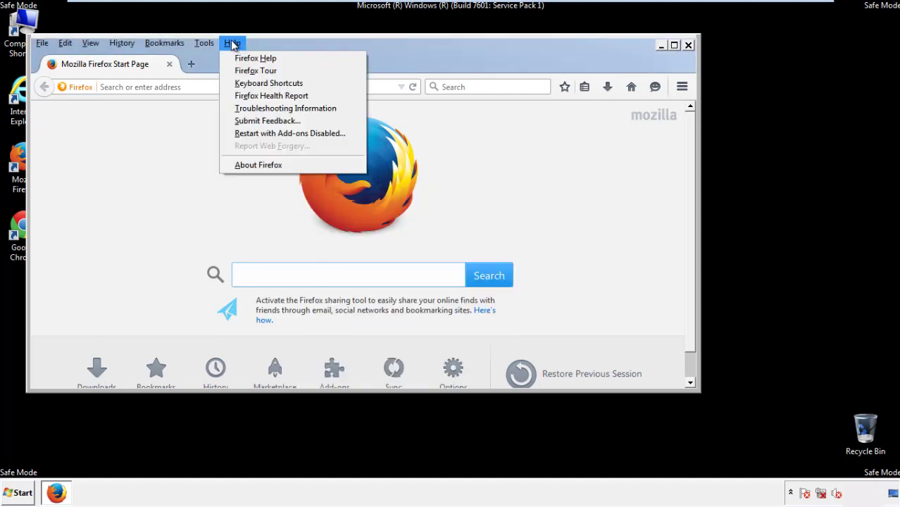
click(262, 109)
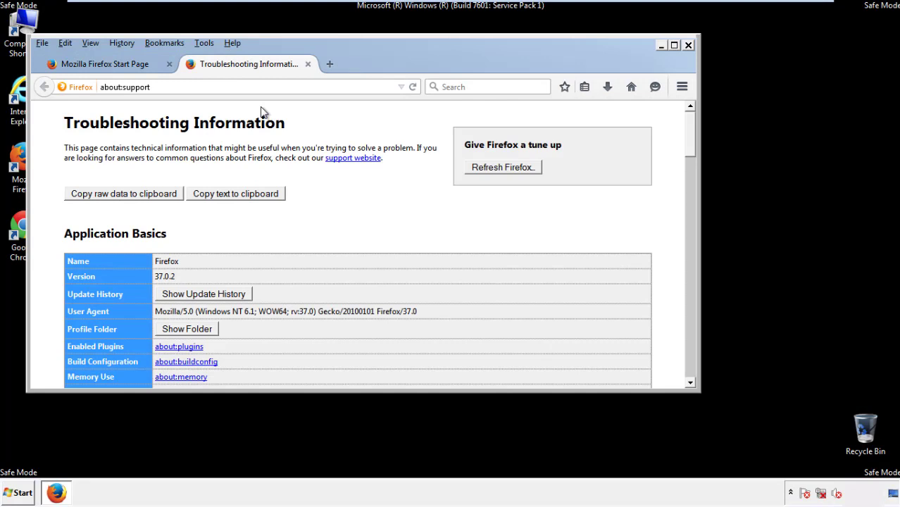
click(523, 171)
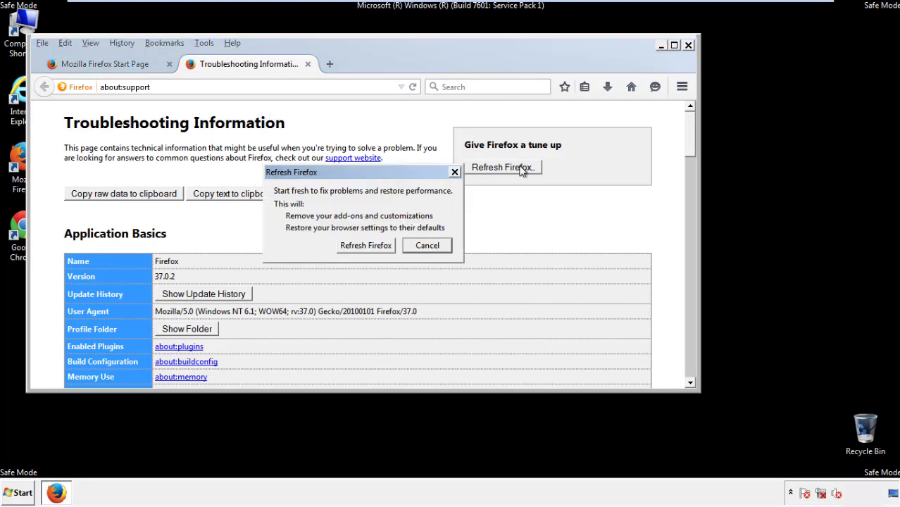
click(365, 245)
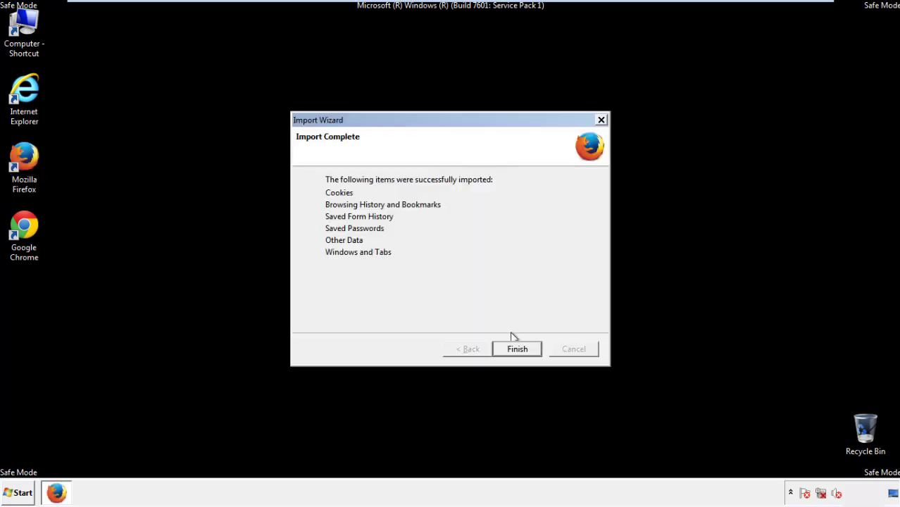
click(517, 350)
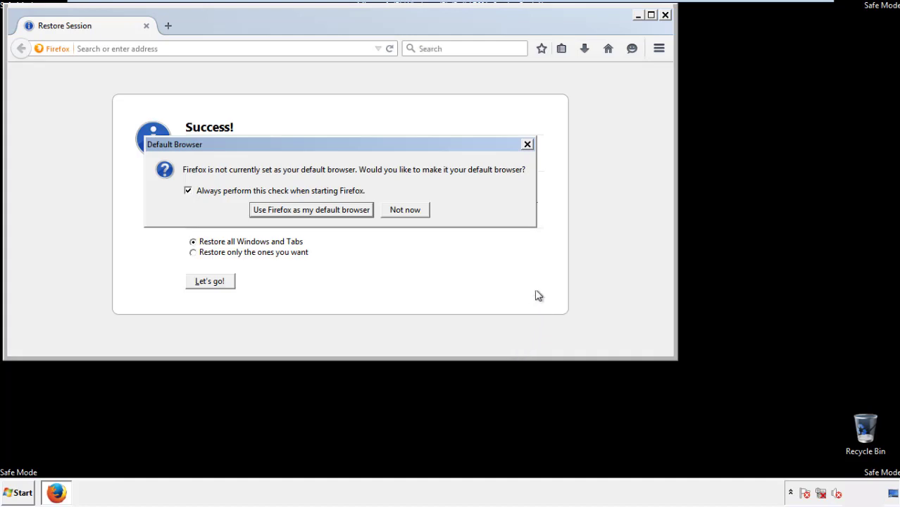
click(405, 211)
Close Firefox and launch Google Chrome from its desktop shortcut
click(665, 15)
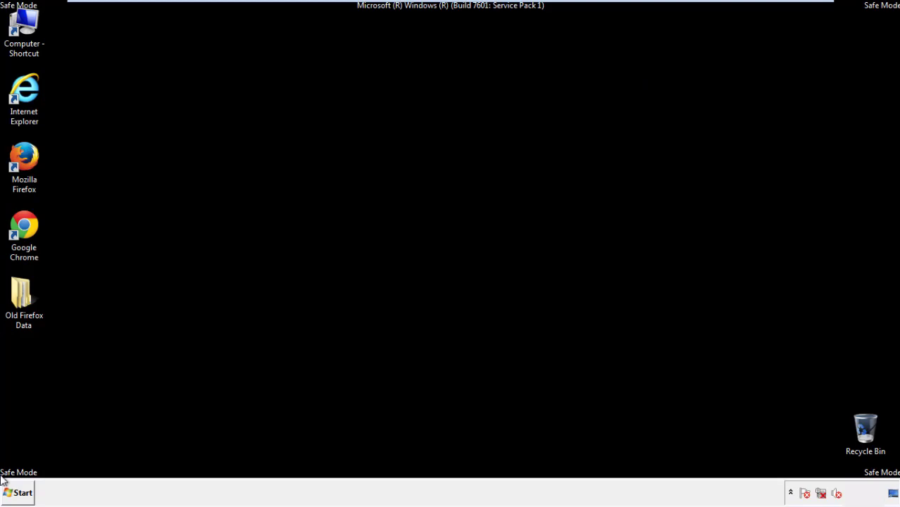
click(21, 224)
double_click(21, 224)
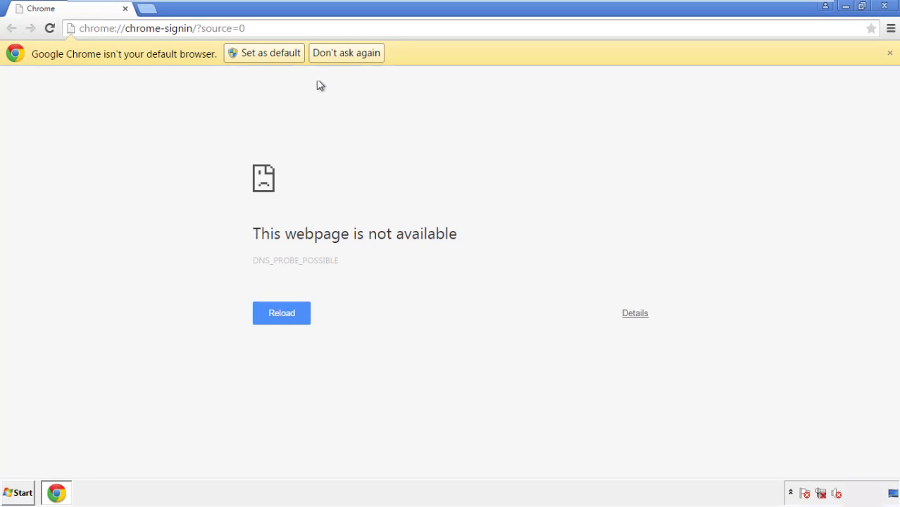
Choose Don't ask again for Chrome's default-browser prompt and open Clear browsing data from History
click(361, 53)
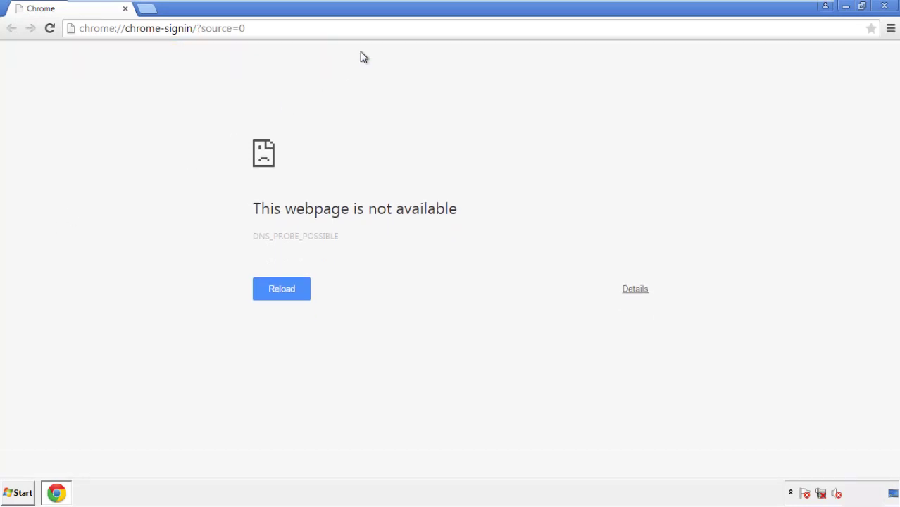
click(890, 29)
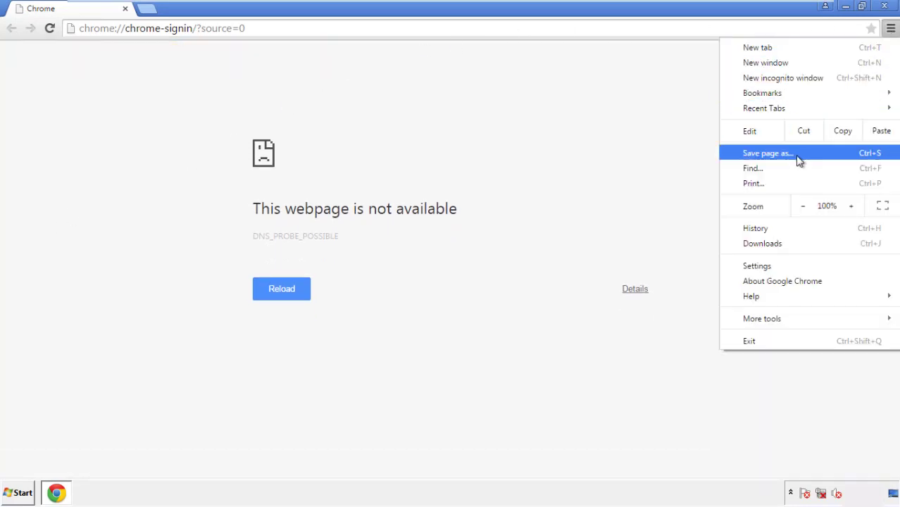
click(760, 266)
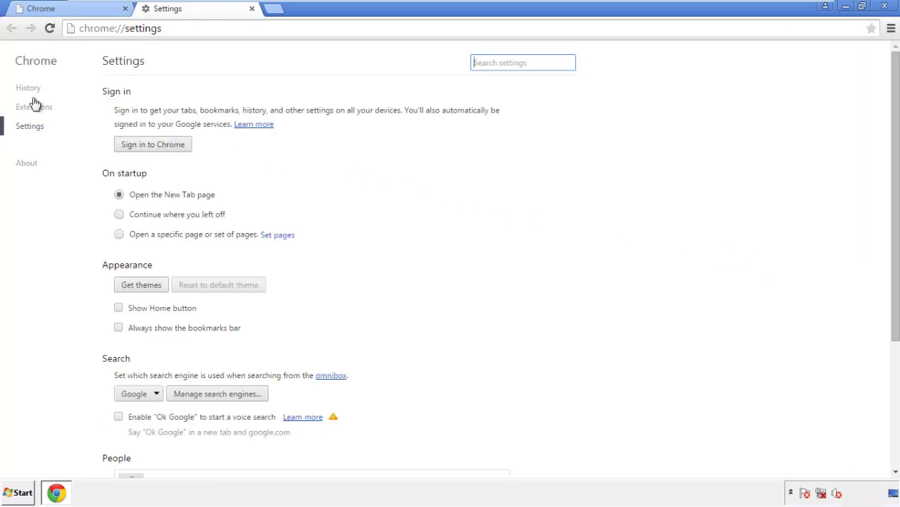
click(32, 90)
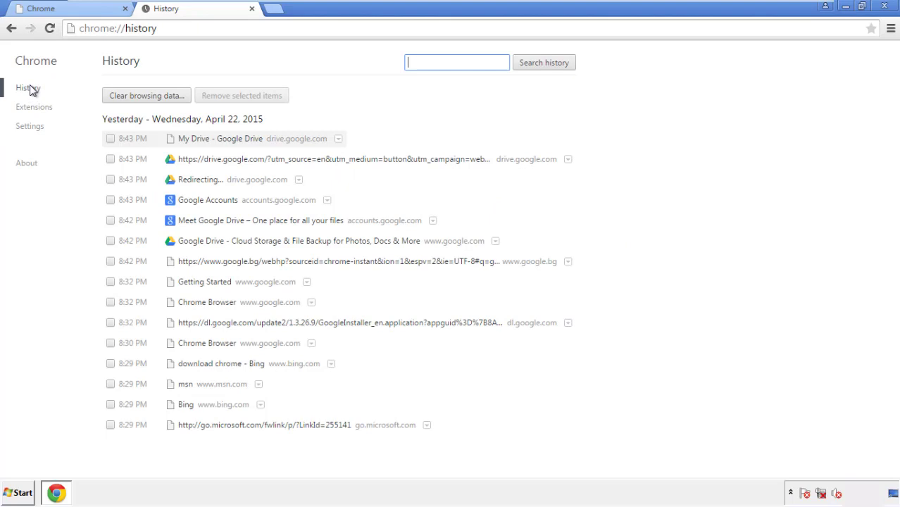
click(136, 96)
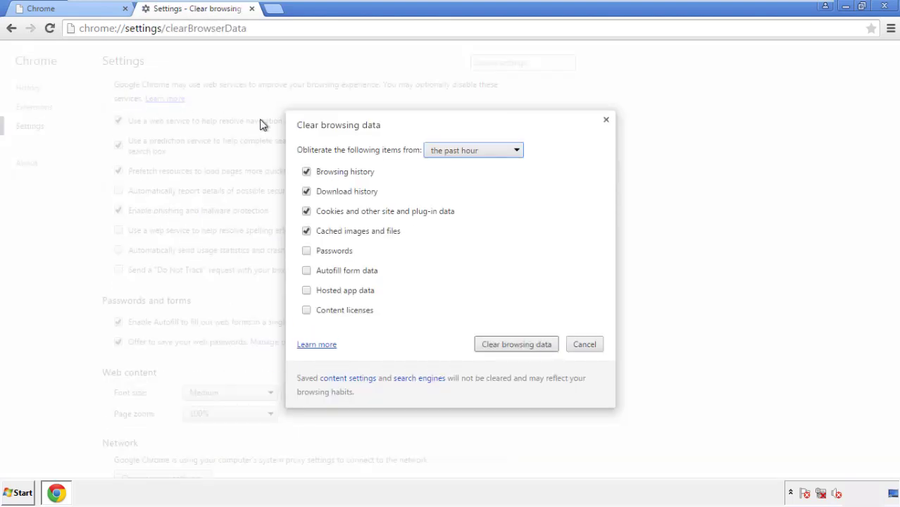
Clear Chrome data from the beginning of time, adding autofill, hosted app data and content licenses
click(453, 152)
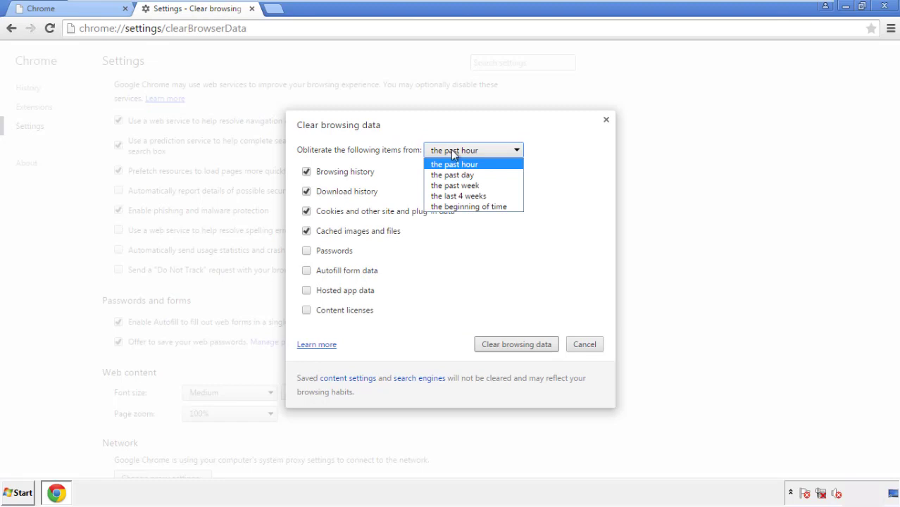
click(450, 207)
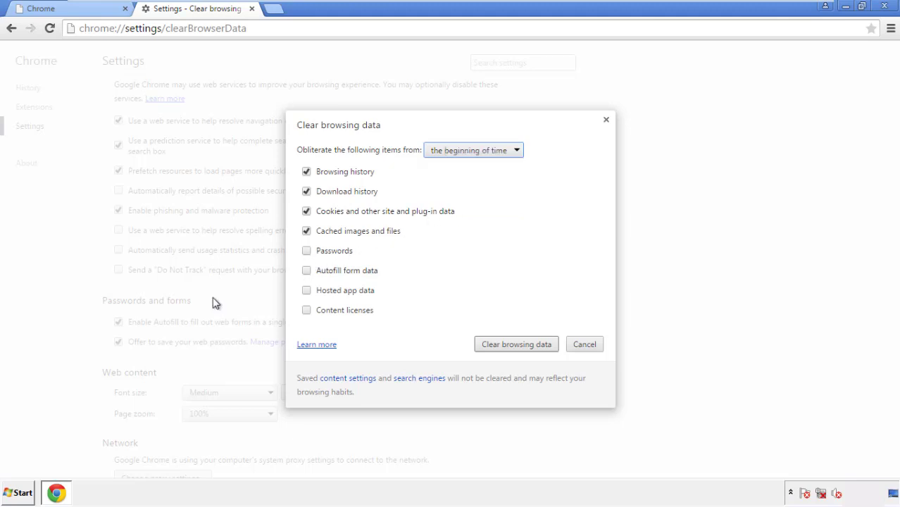
click(313, 275)
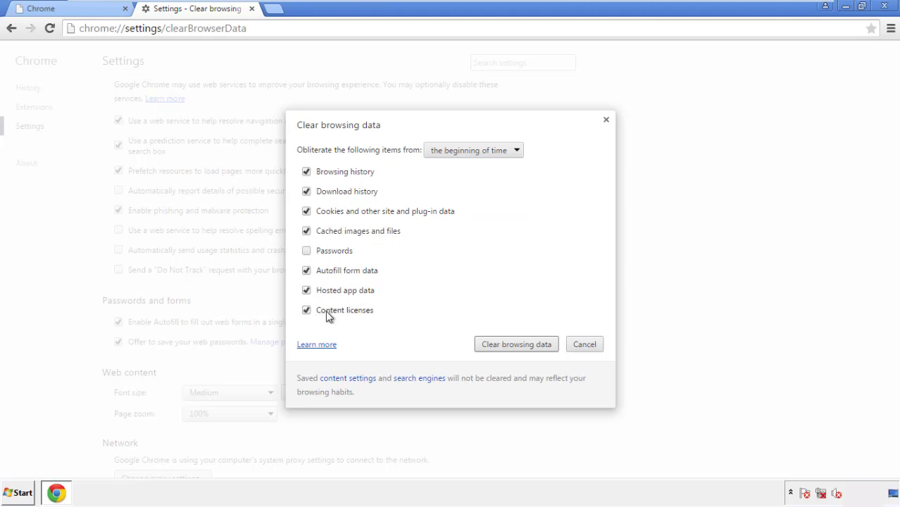
click(504, 346)
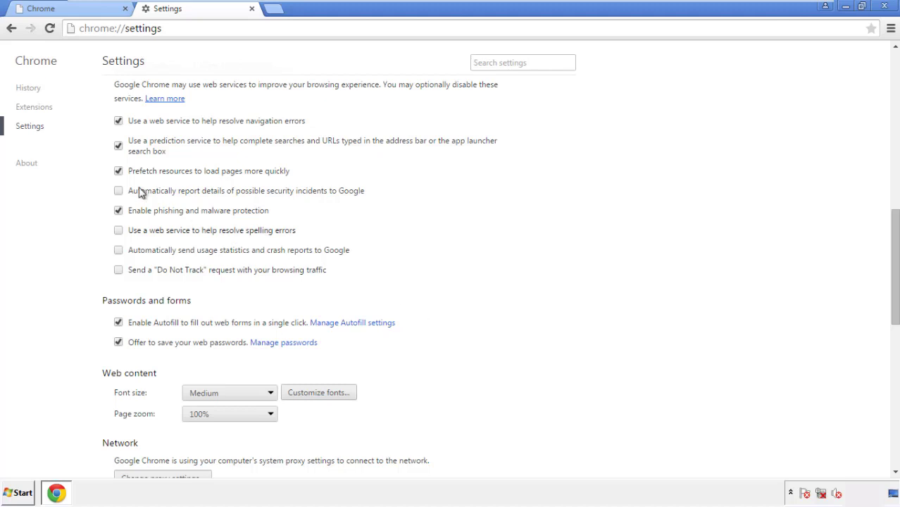
Reset Chrome settings to their original defaults and close the Chrome window
drag(894, 224, 891, 380)
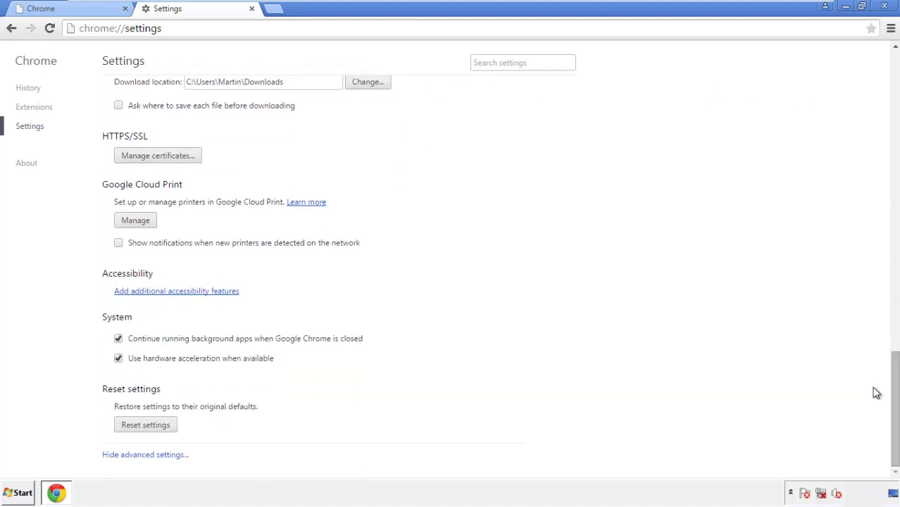
click(145, 426)
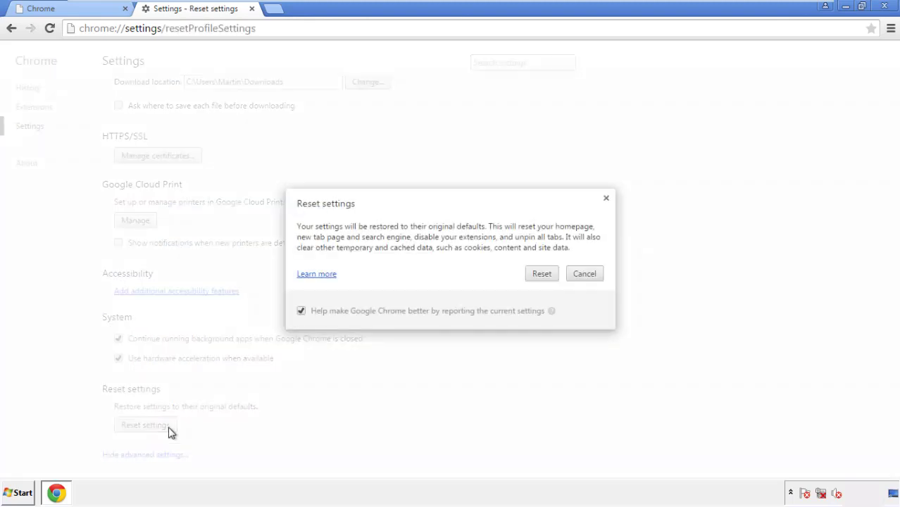
click(542, 274)
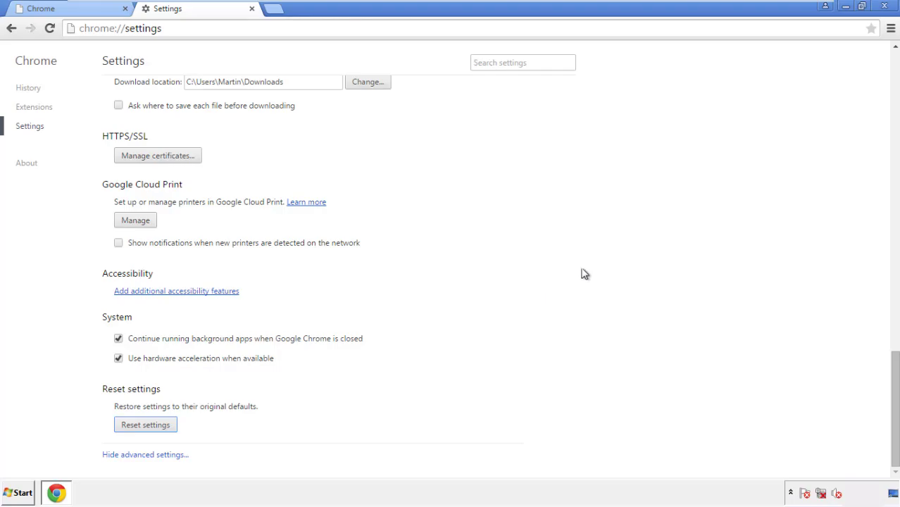
click(885, 6)
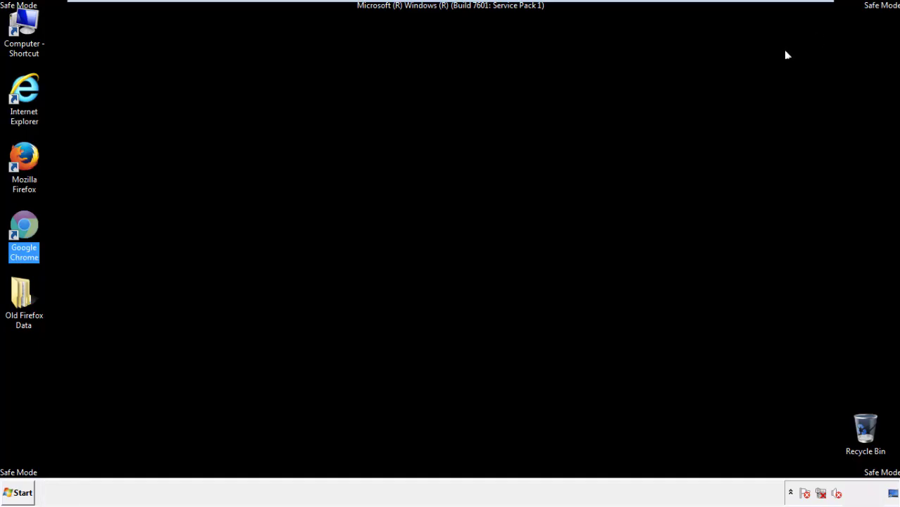
Remove the Search Mine extension in Firefox's Add-ons Manager, then close Firefox
click(486, 227)
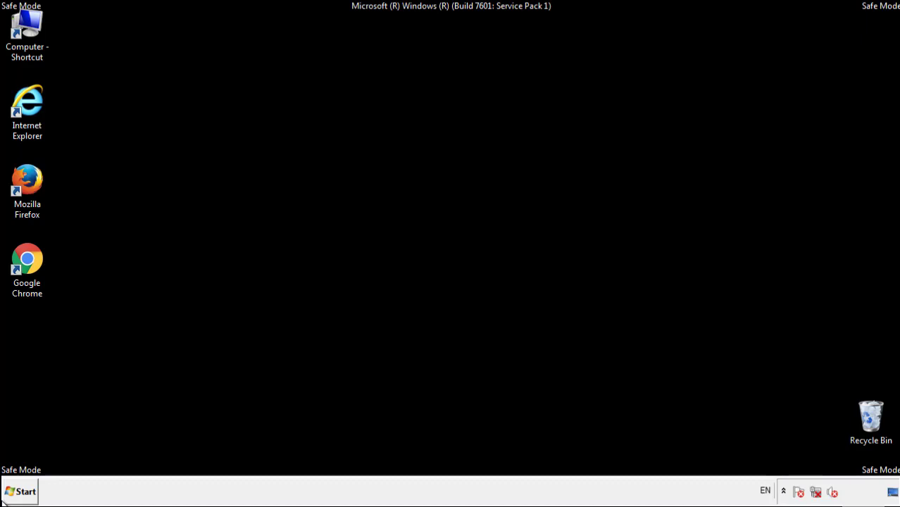
double_click(35, 175)
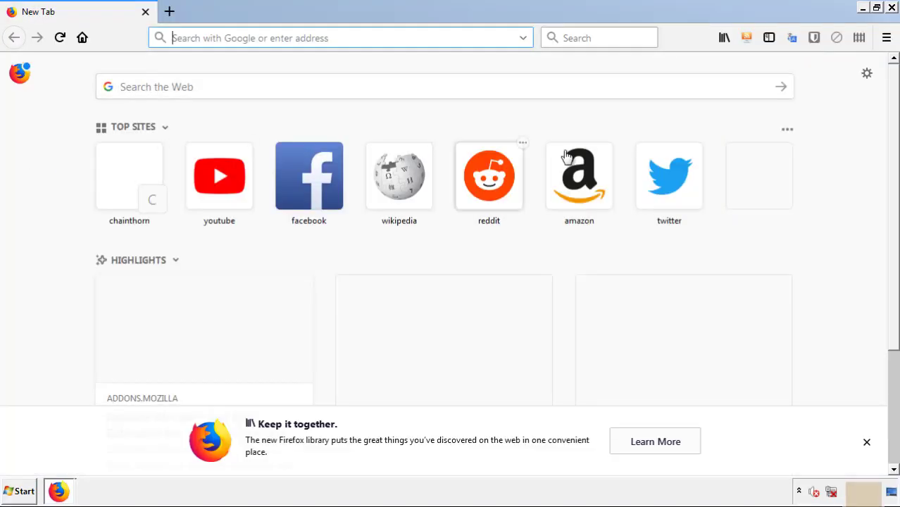
click(886, 37)
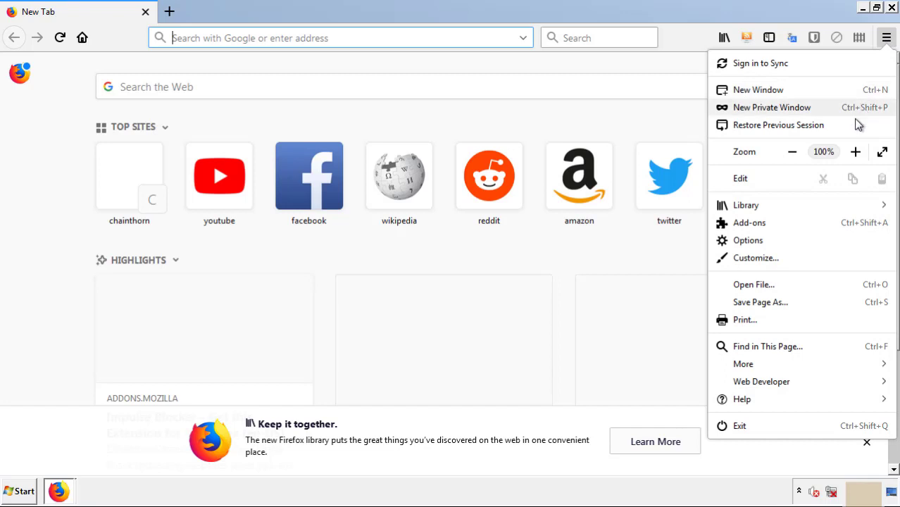
click(830, 229)
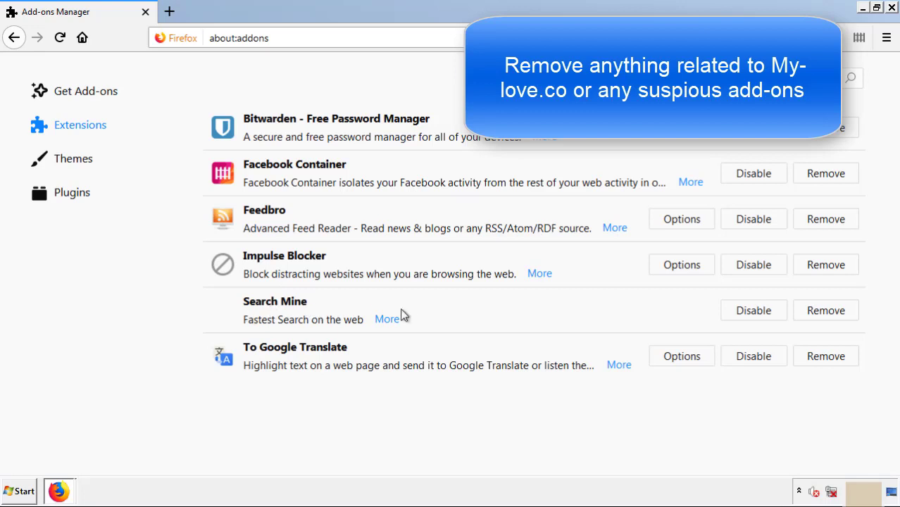
click(823, 318)
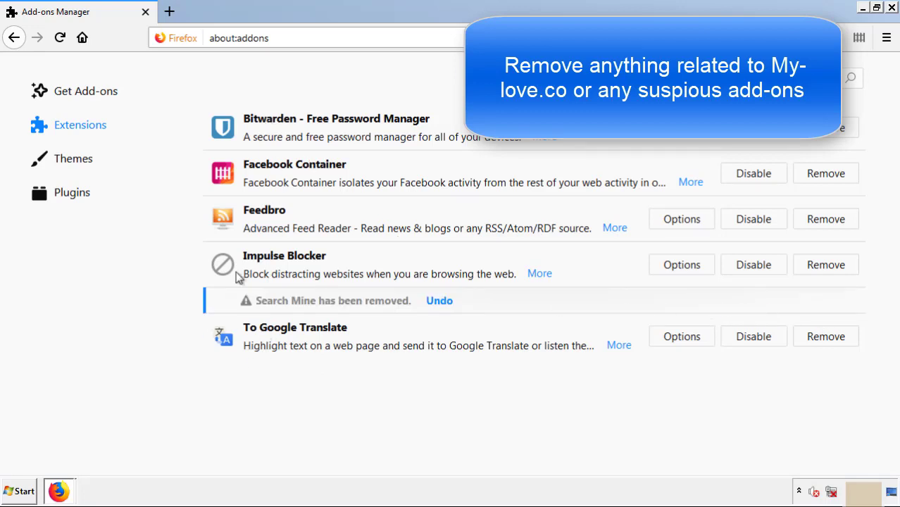
click(891, 8)
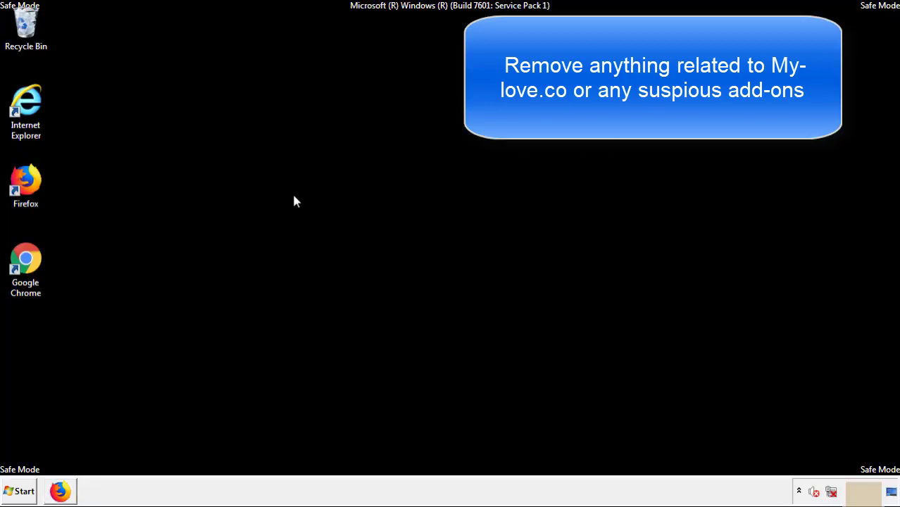
Remove the Search Mine extension from Chrome's Extensions page, close Chrome and bring up Start
double_click(25, 271)
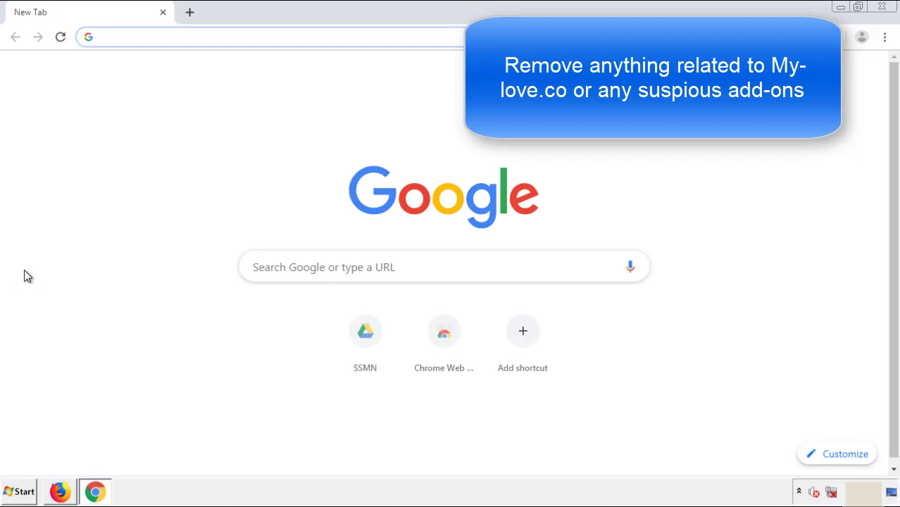
click(884, 37)
mouse_move(805, 247)
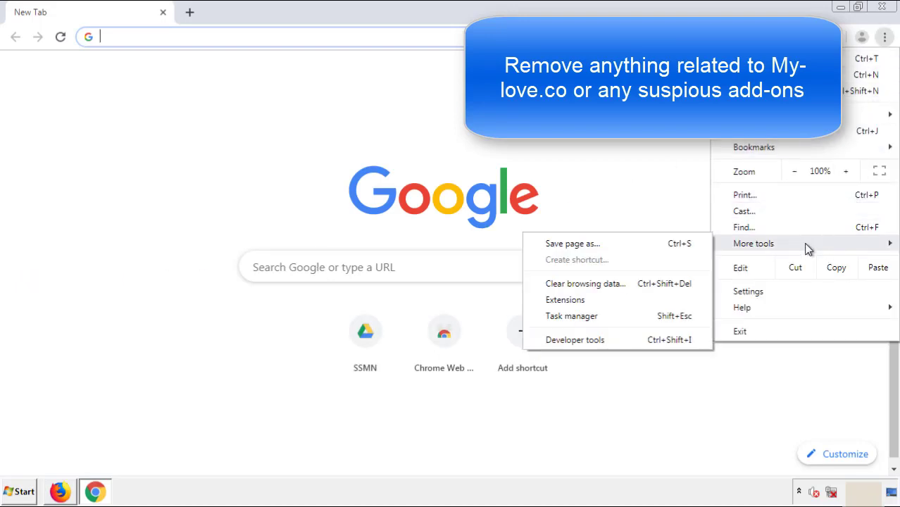
click(571, 299)
scroll(255, 235, down, 5)
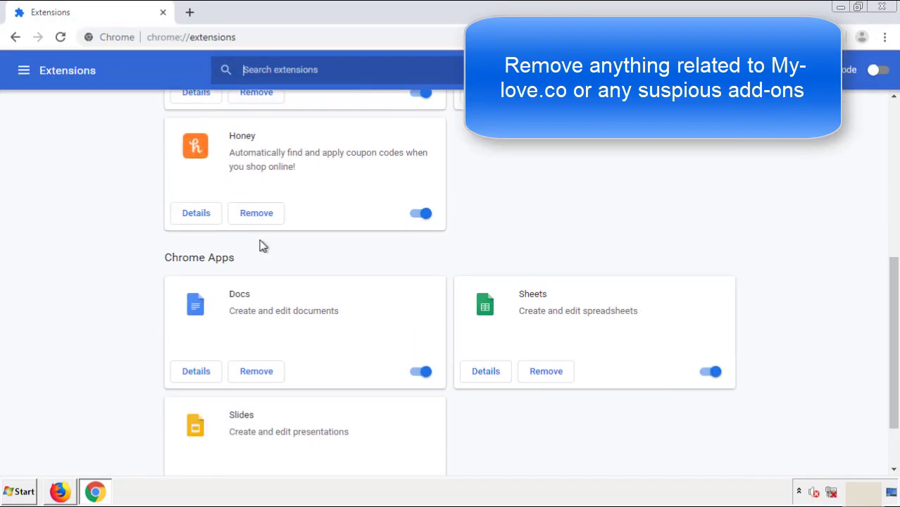
scroll(342, 257, up, 5)
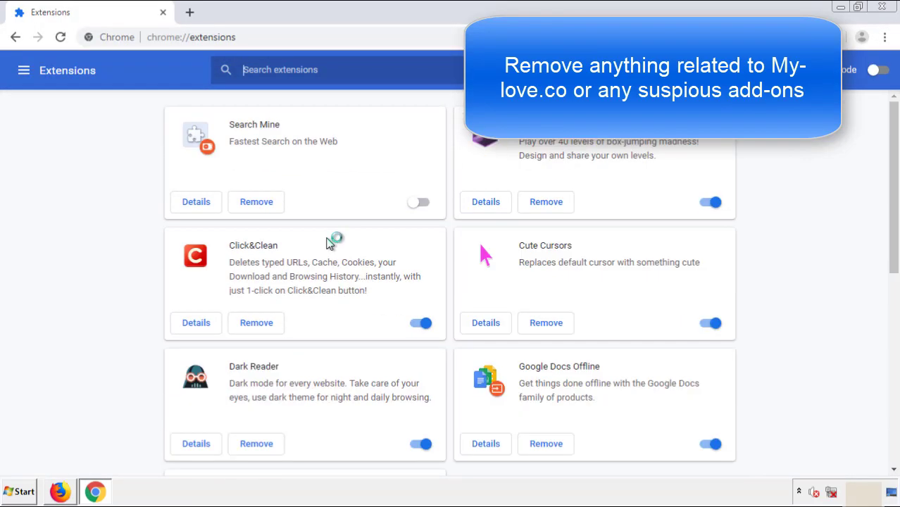
click(255, 204)
key(Return)
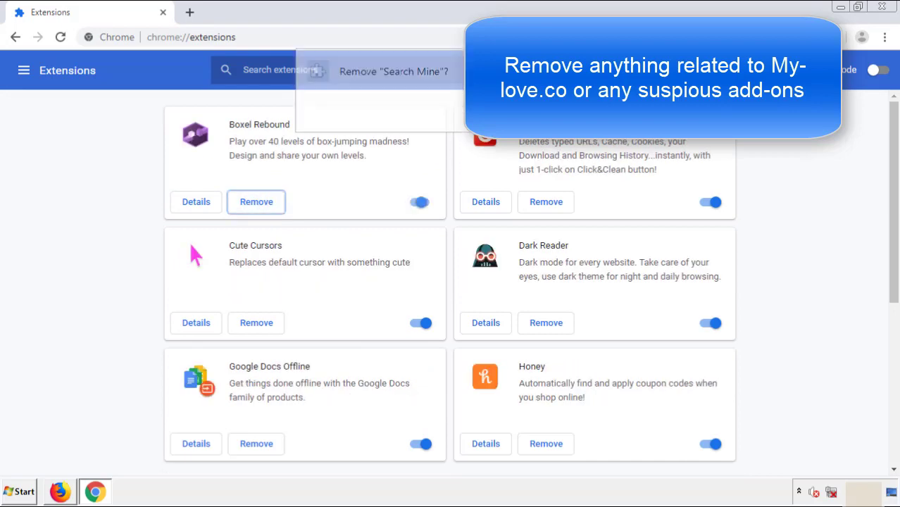
click(882, 7)
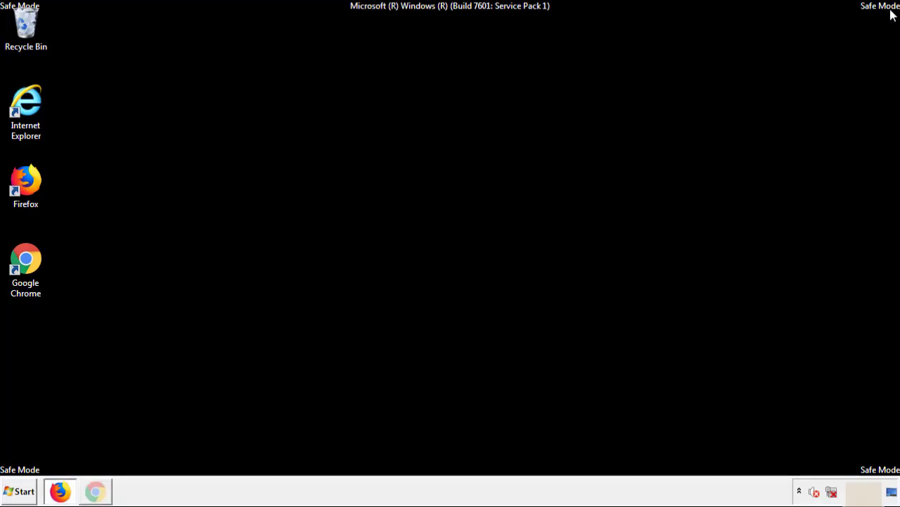
click(24, 492)
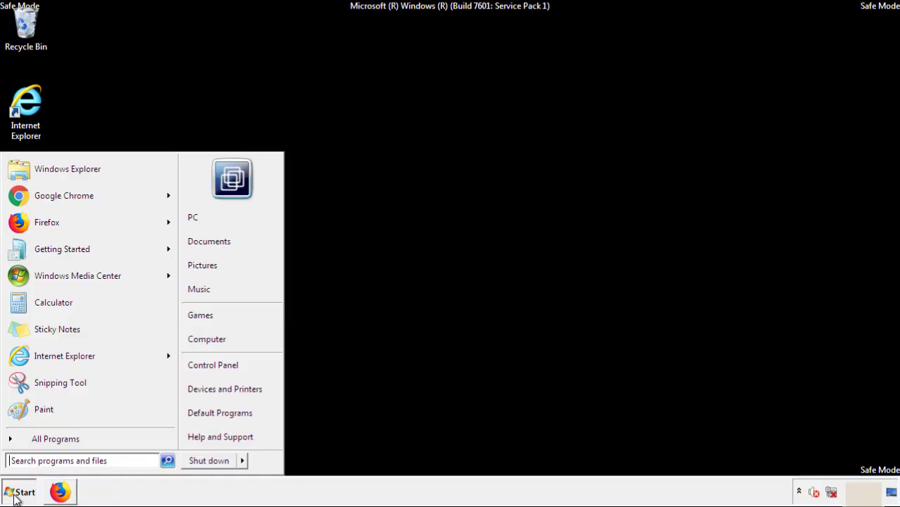